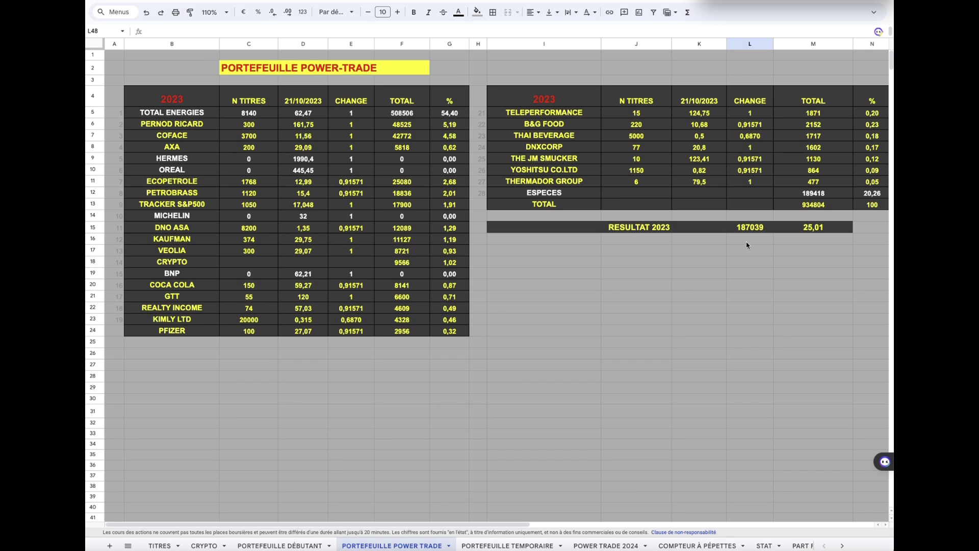
Examine the 2023 holdings and the RESULTAT 2023 line in the PORTEFEUILLE POWER TRADE sheet
scroll(567, 248, "down", 1)
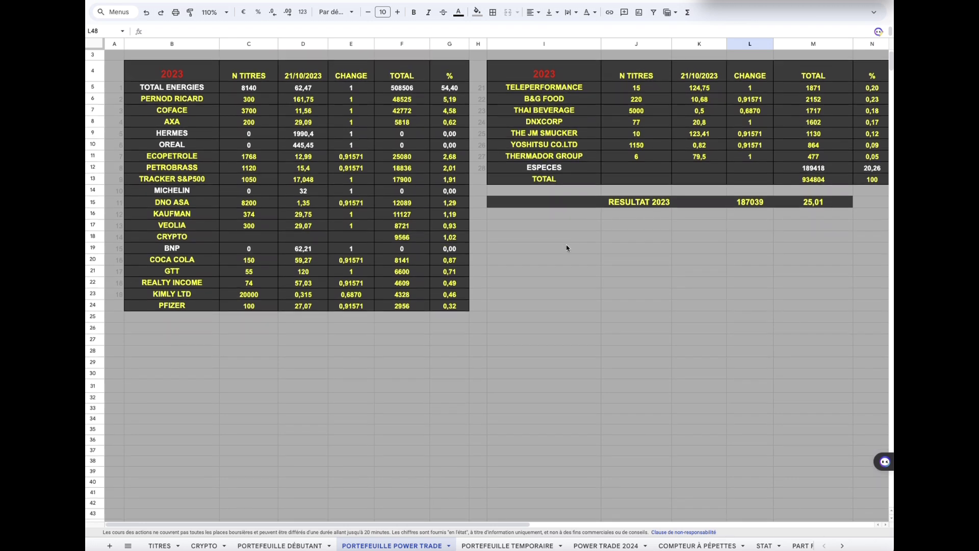
scroll(569, 263, "down", 1)
scroll(569, 263, "up", 2)
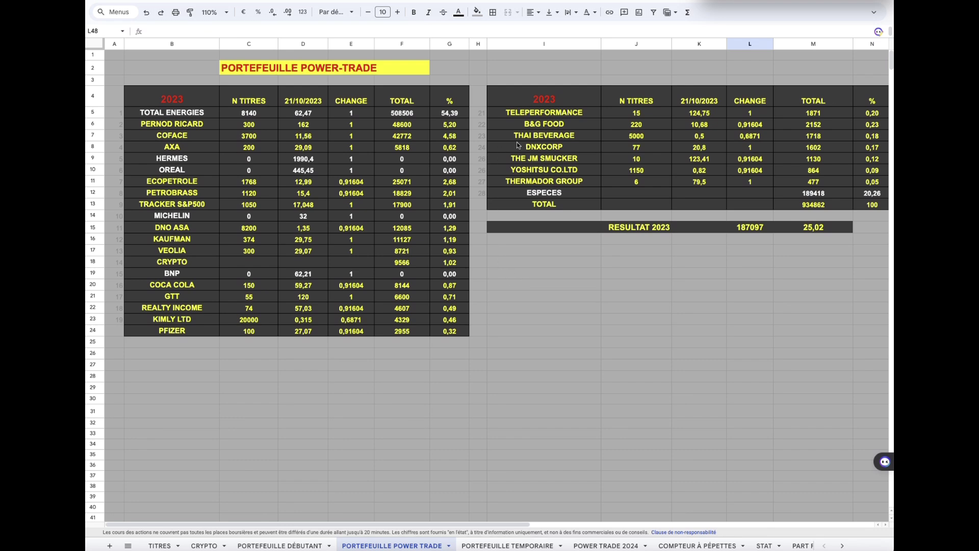
Switch to TradingView and view the daily charts of the CAC40, DAX, S&P 500 and Brent crude futures in turn
key("ctrl+shift+Page_Down")
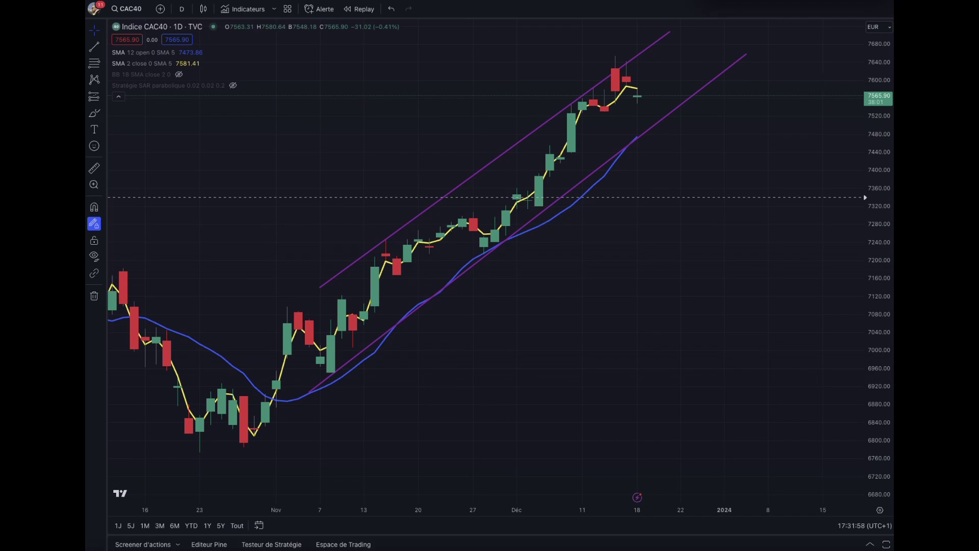
key("Down")
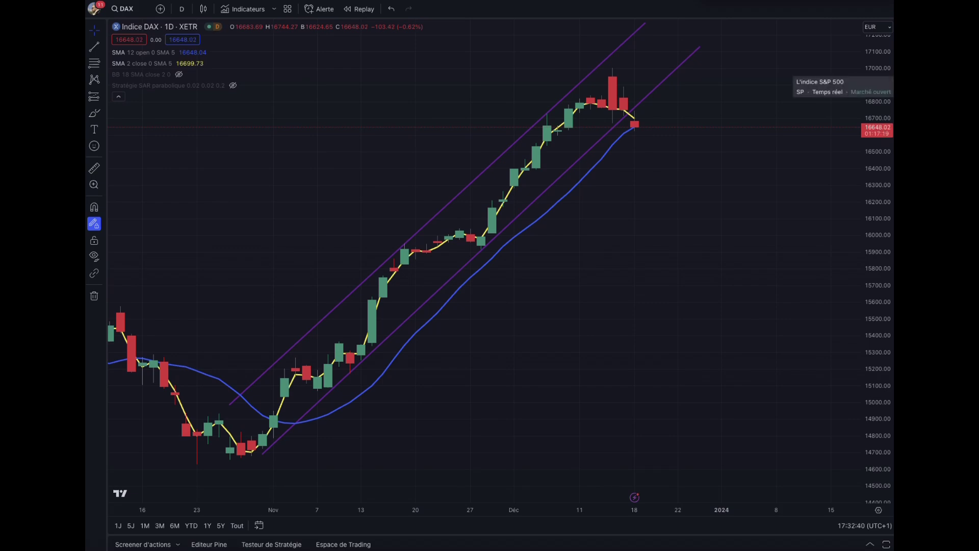
key("Down")
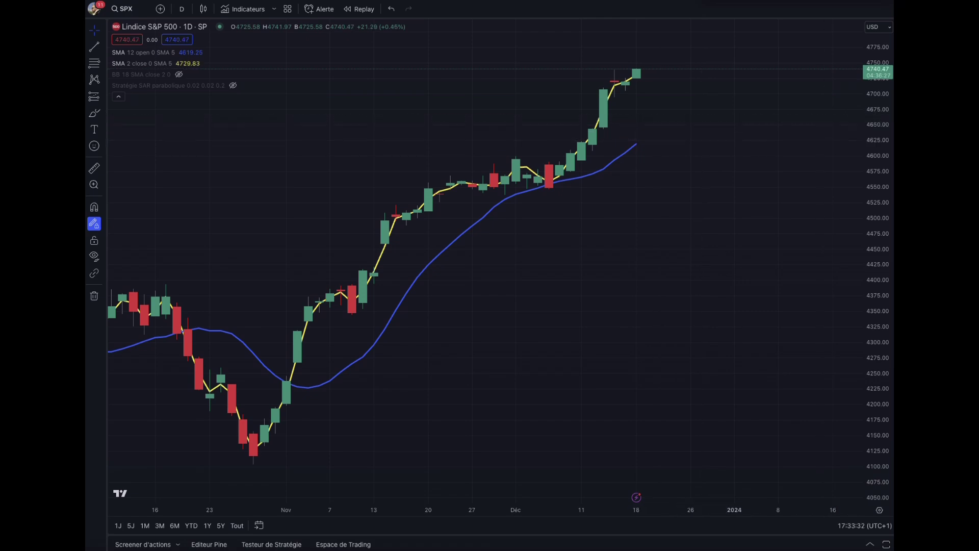
key("Down")
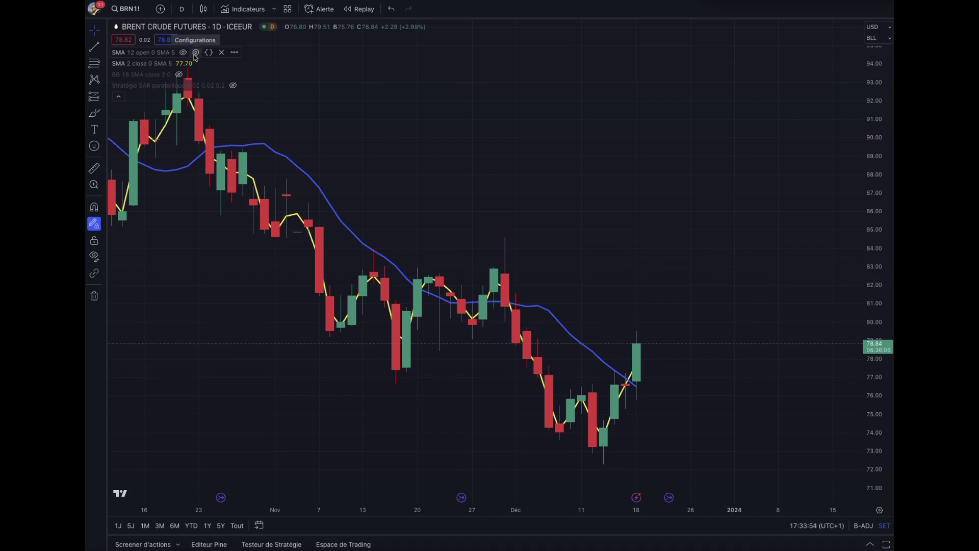
Set the source of the length-12 SMA on the Brent crude chart to fermeture
left_click(196, 53)
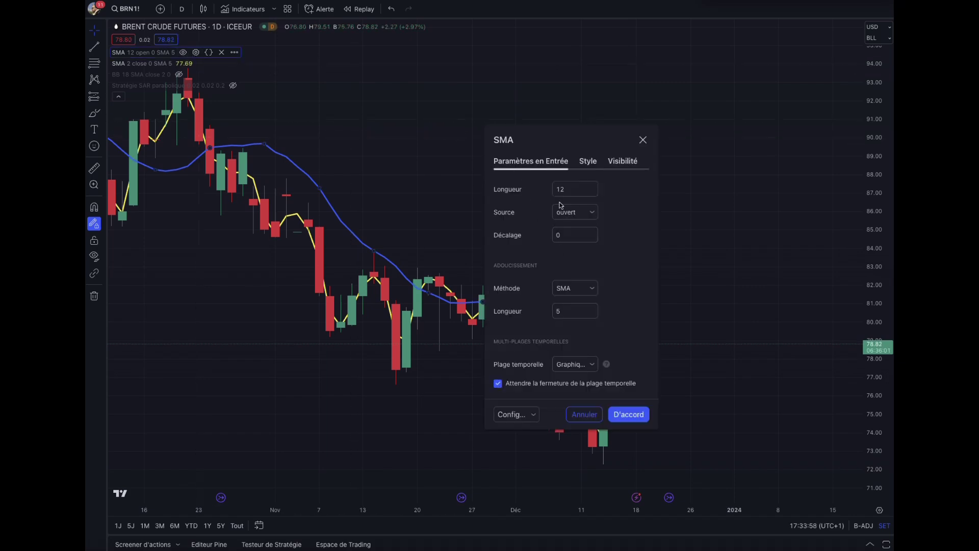
left_click(592, 214)
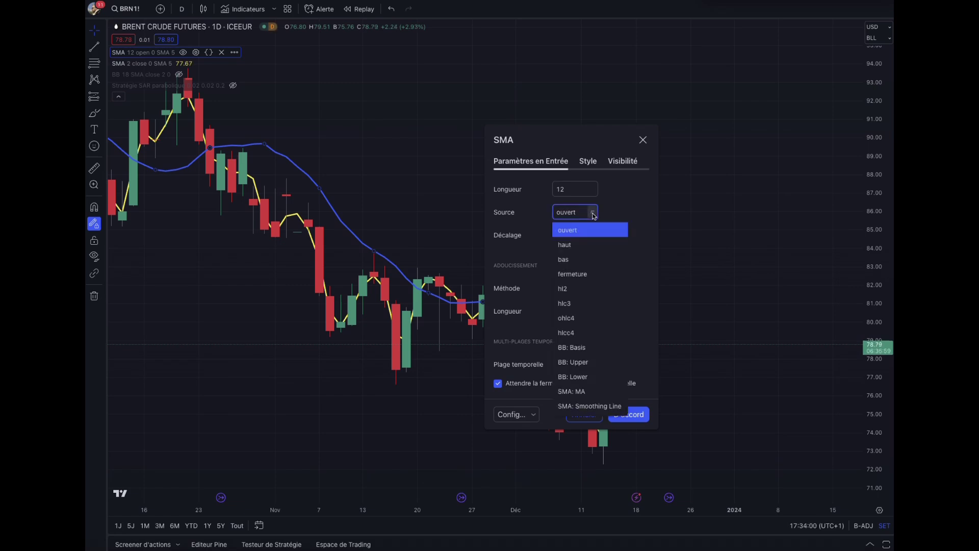
left_click(589, 276)
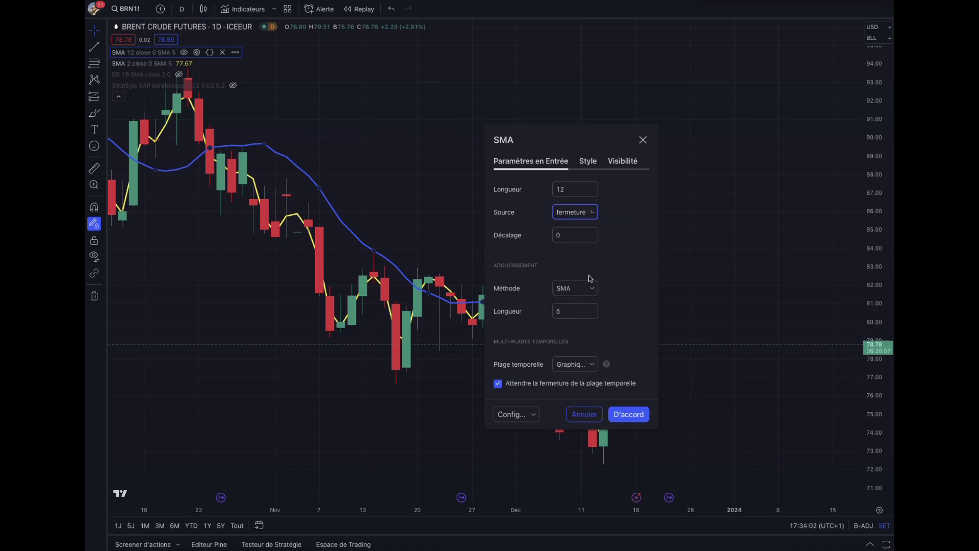
left_click(628, 414)
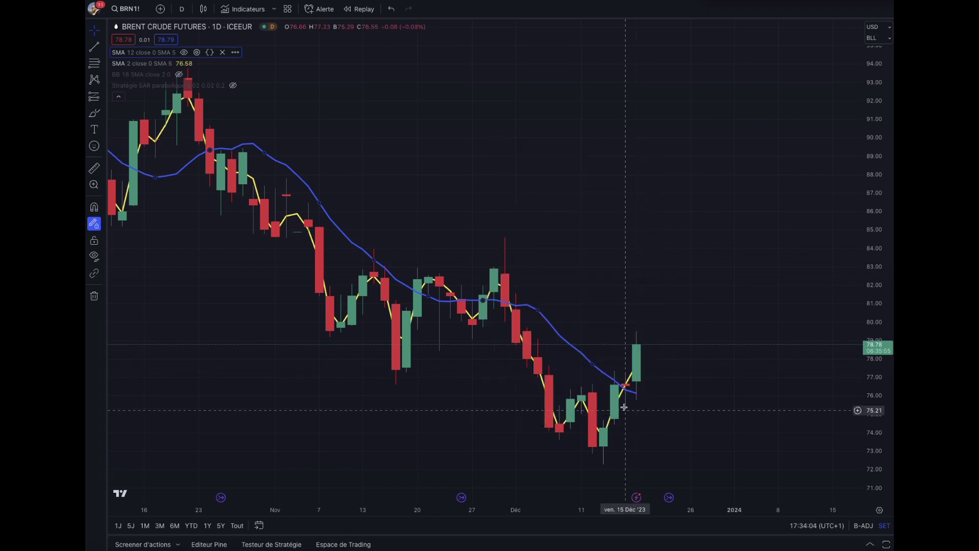
Reapply fermeture as the source in the length-12 SMA settings of the Brent crude chart
left_click(197, 52)
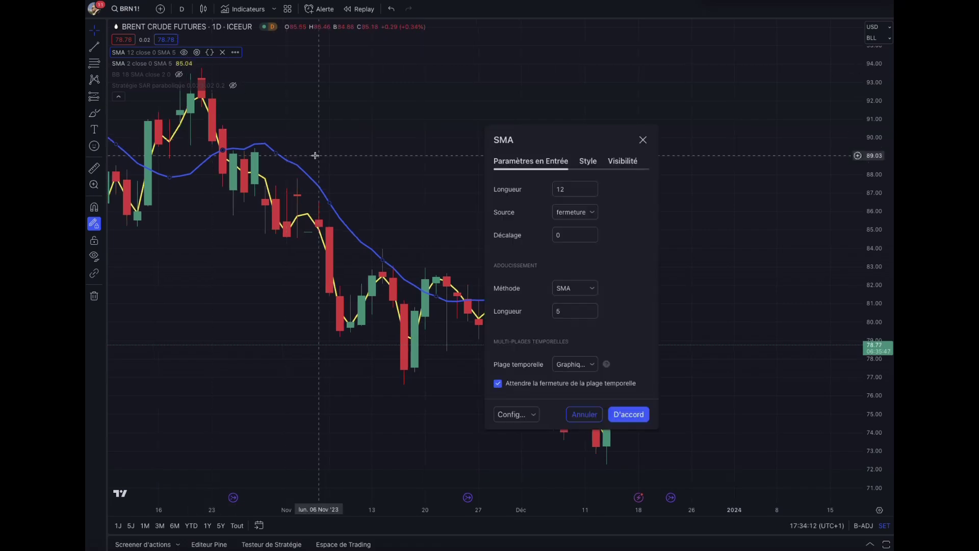
left_click(593, 212)
left_click(588, 274)
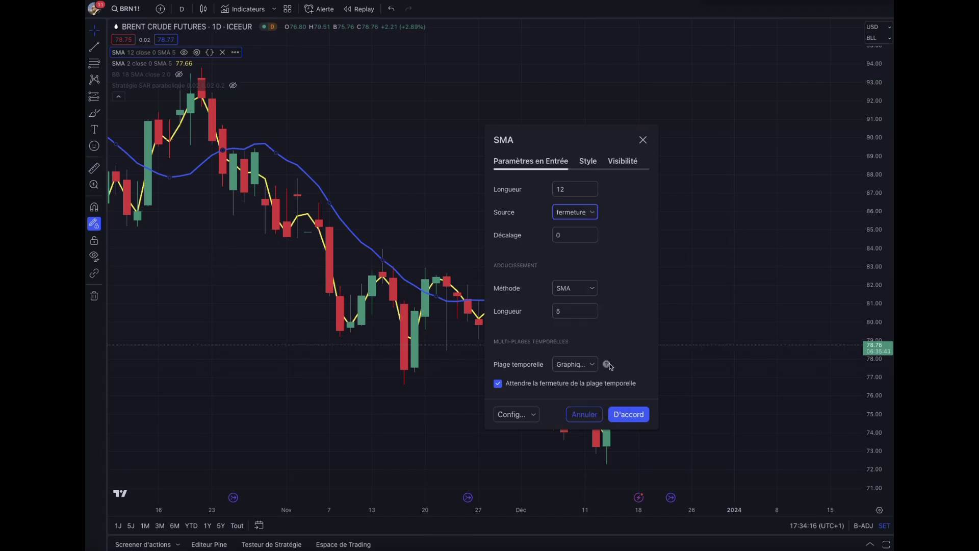
left_click(633, 418)
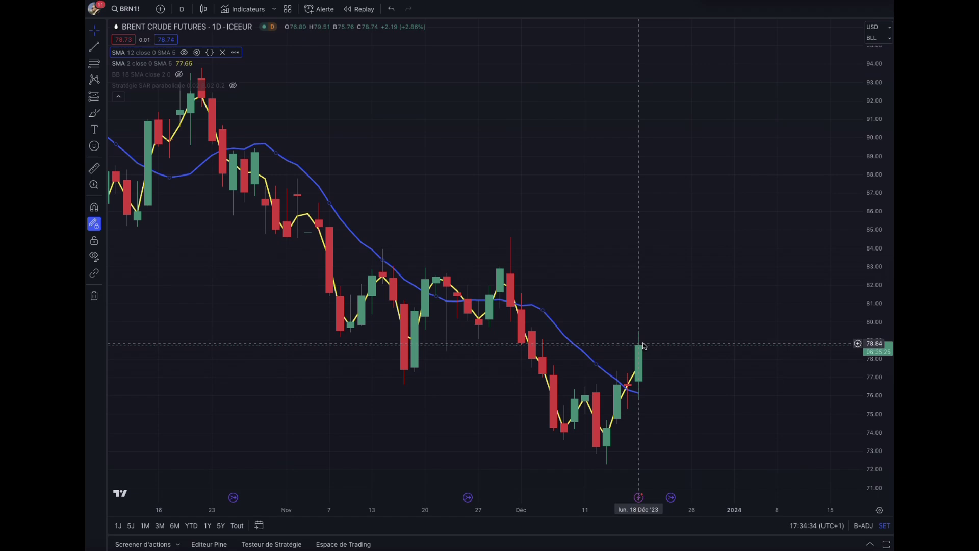
View the TotalEnergies chart, then on the L'Oréal chart move the VENTE A 453,45 label to the tail of the red arrow
key("space")
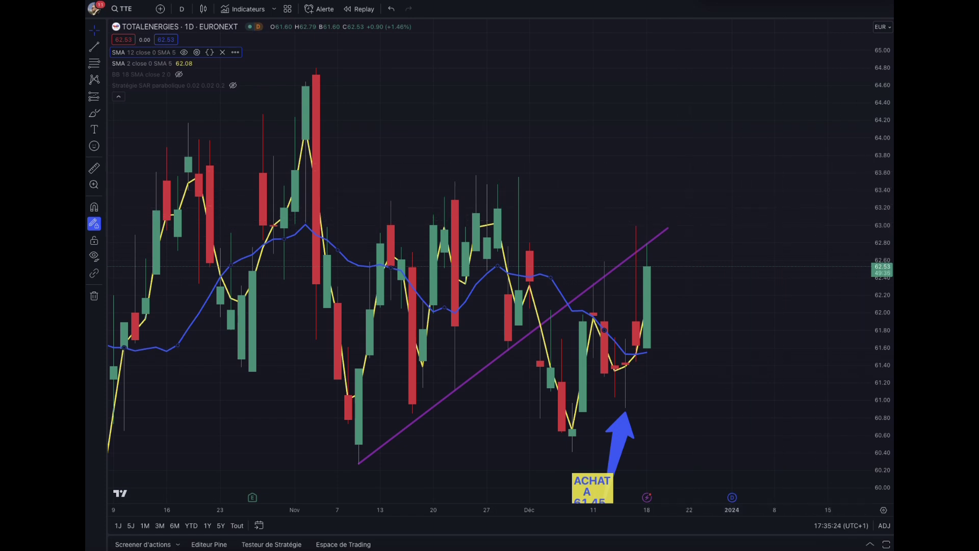
key("Down")
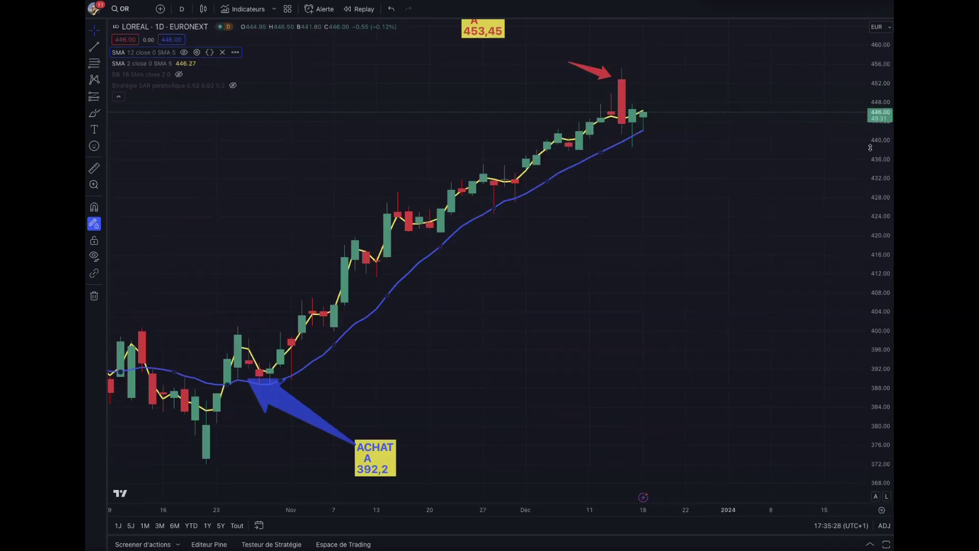
left_click_drag(876, 152, 842, 229)
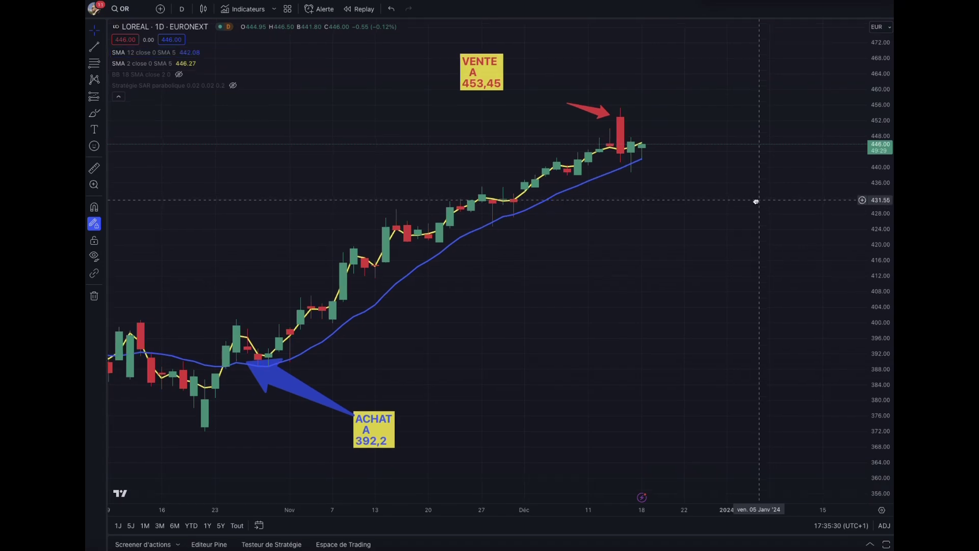
left_click_drag(499, 104, 563, 127)
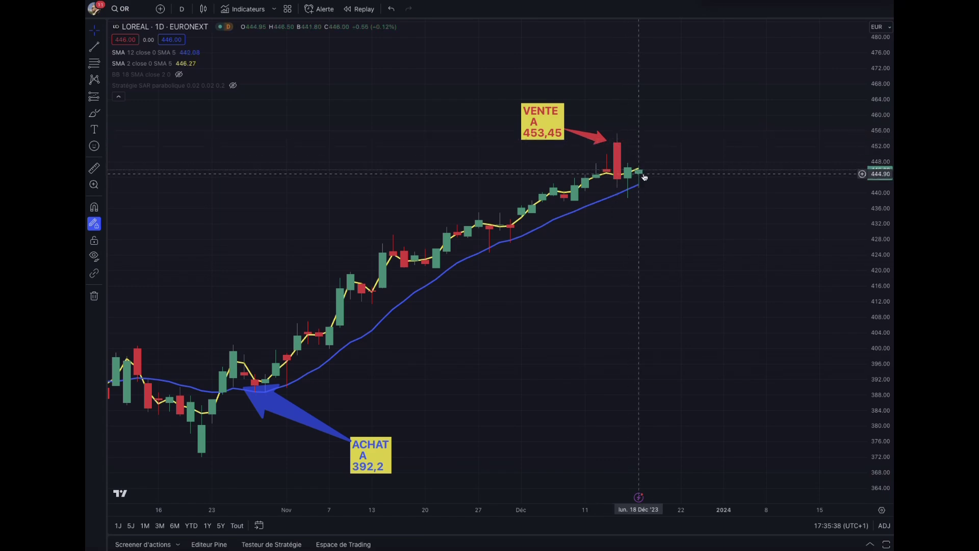
scroll(646, 175, "right", 1)
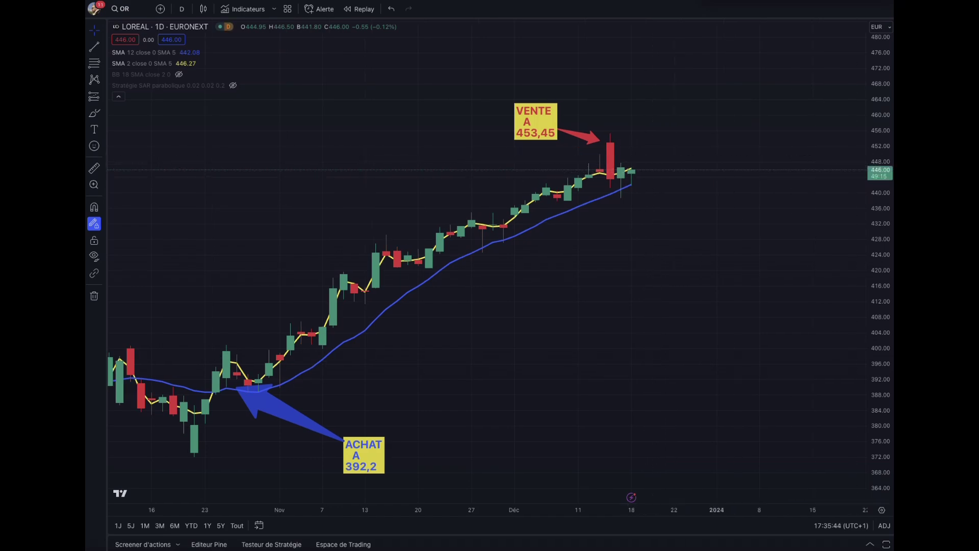
Open the Pernod Ricard chart and move the ACHAT A 160,25 label to the base of the December buy arrow
key("Down")
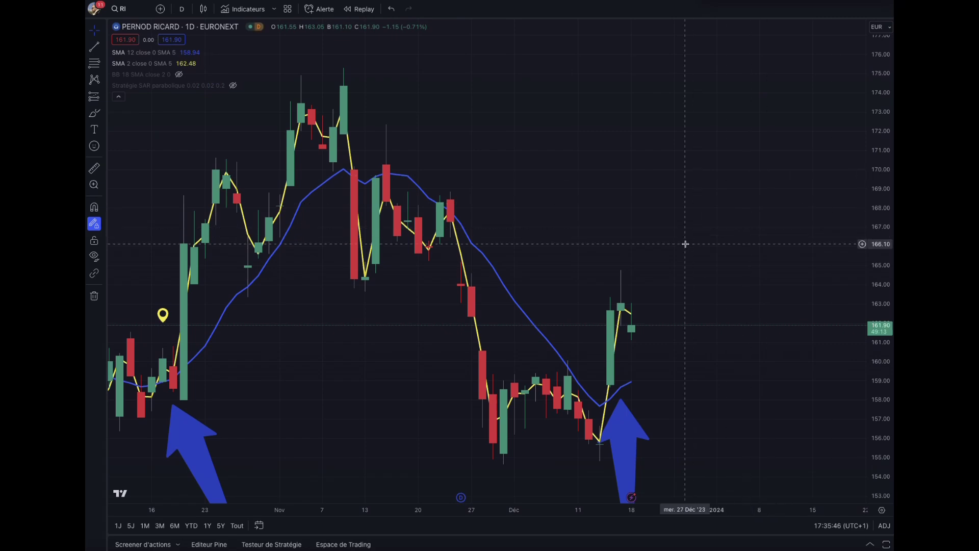
left_click_drag(878, 211, 881, 285)
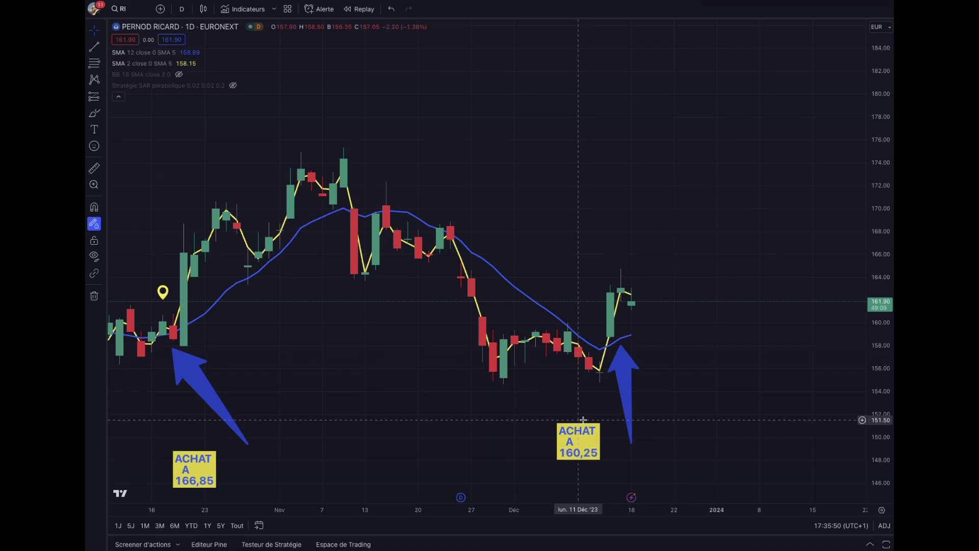
left_click_drag(581, 430, 613, 427)
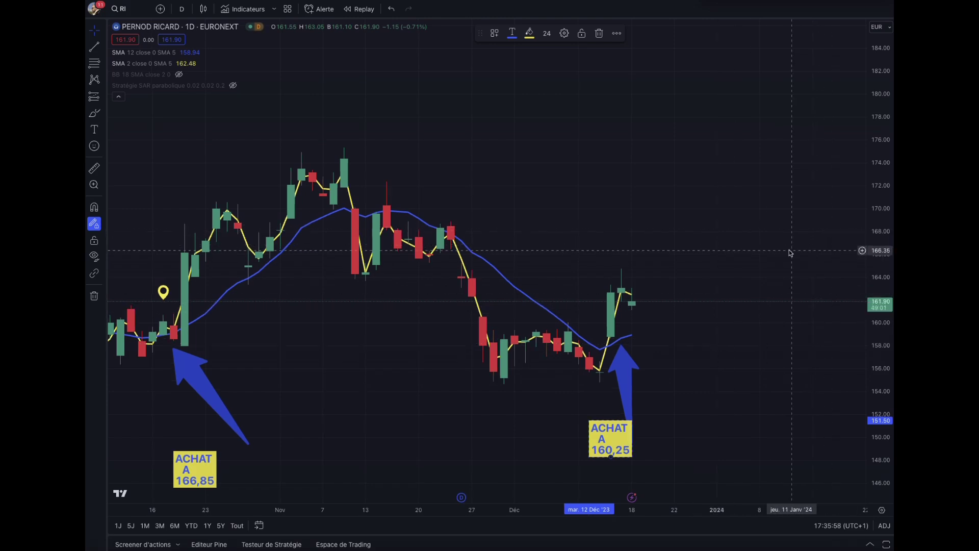
left_click_drag(767, 278, 796, 227)
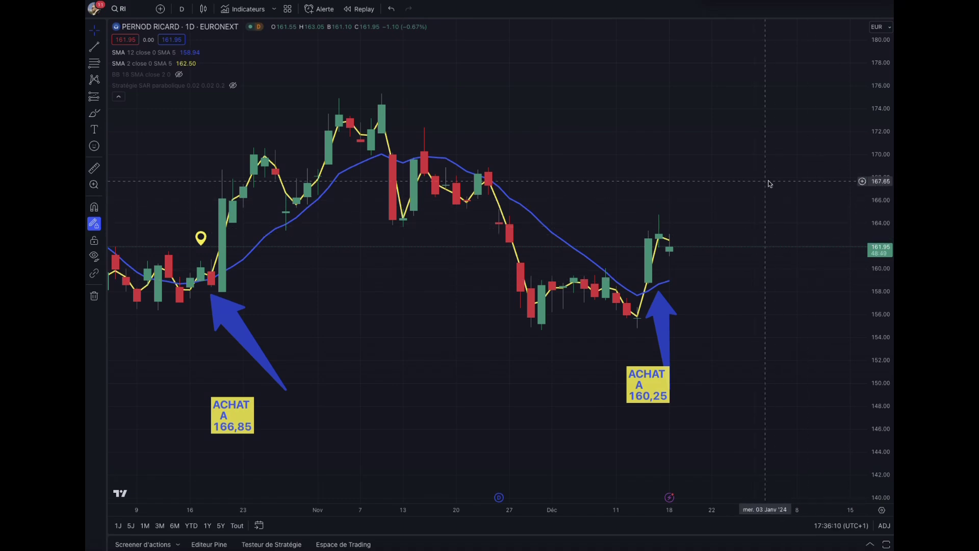
scroll(770, 184, "down", 2)
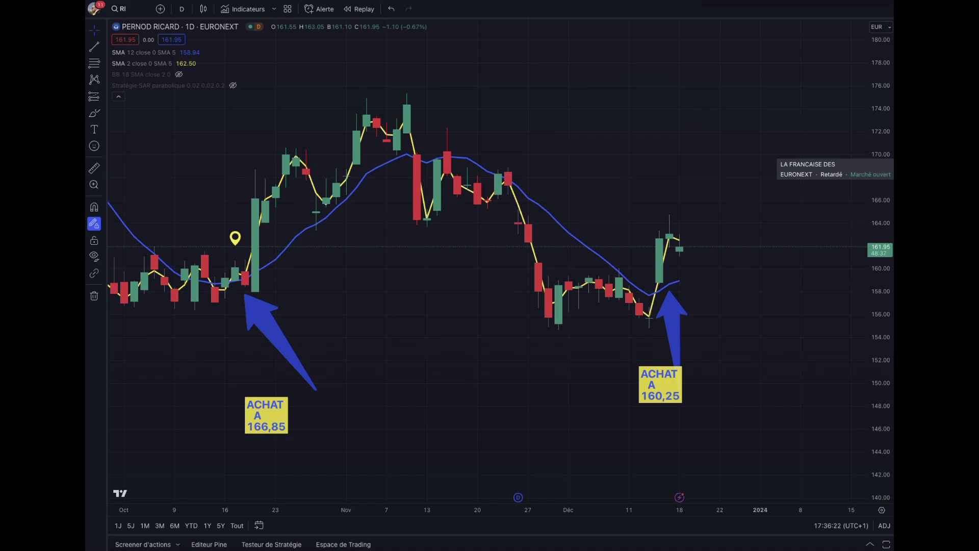
Review the buy and sell markers on the daily charts of La Française des Jeux, GTT, Crédit Agricole and DNXCORP
left_click(887, 168)
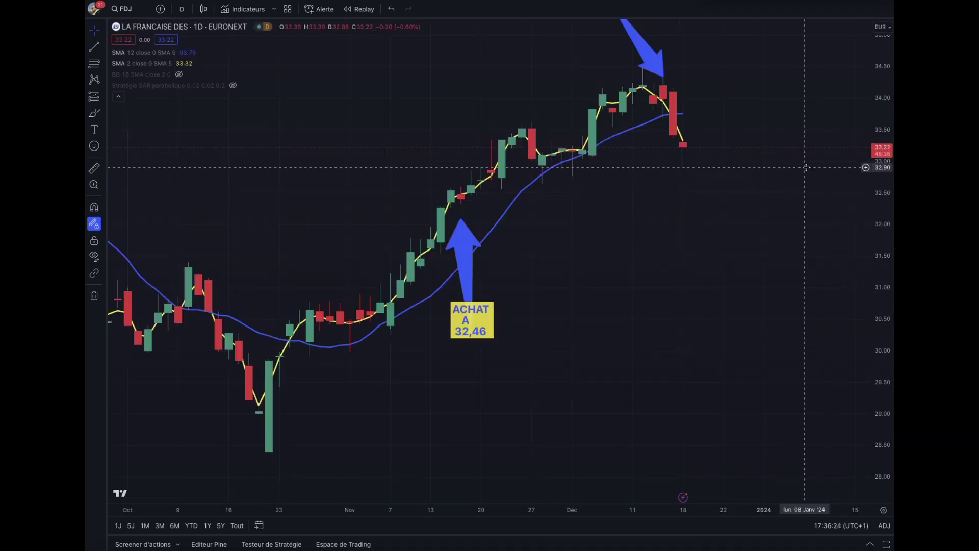
left_click_drag(783, 114, 782, 214)
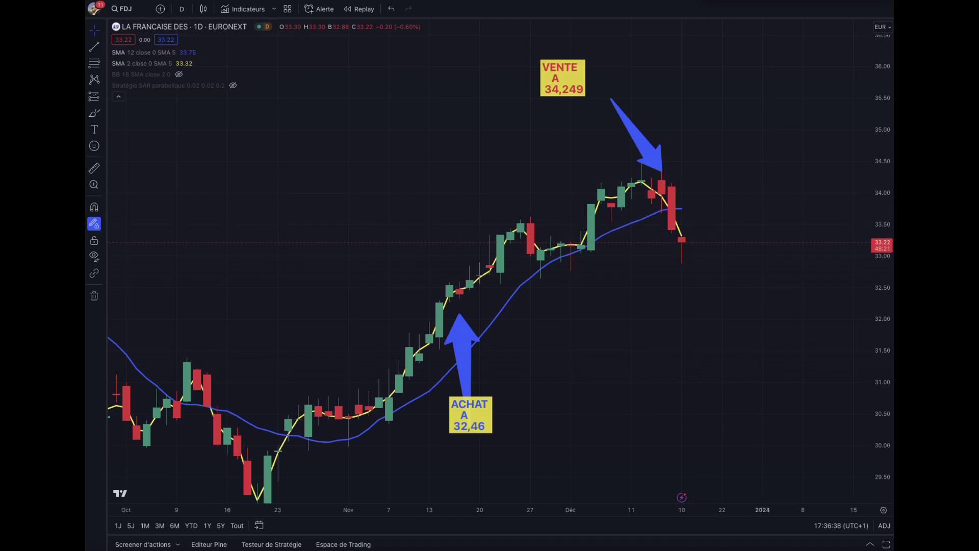
key("Down")
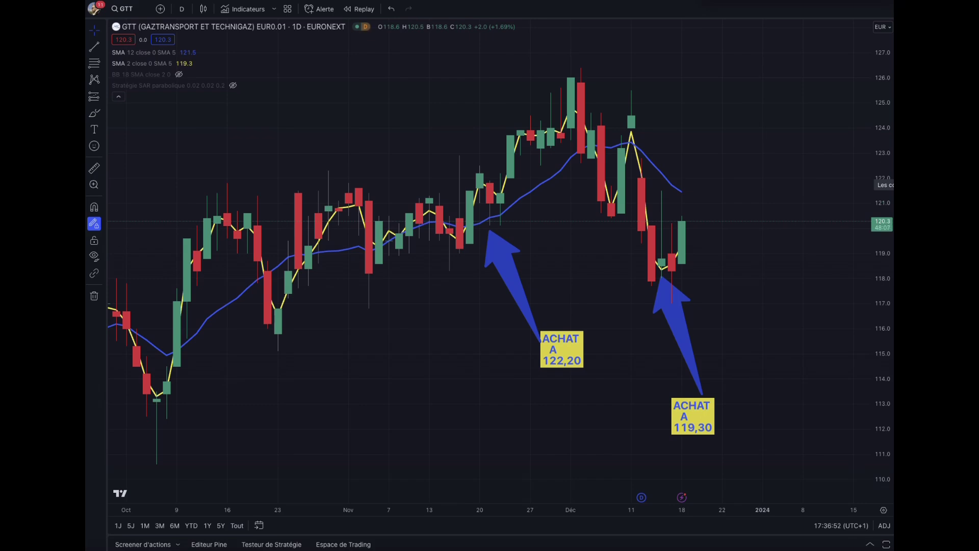
key("Down")
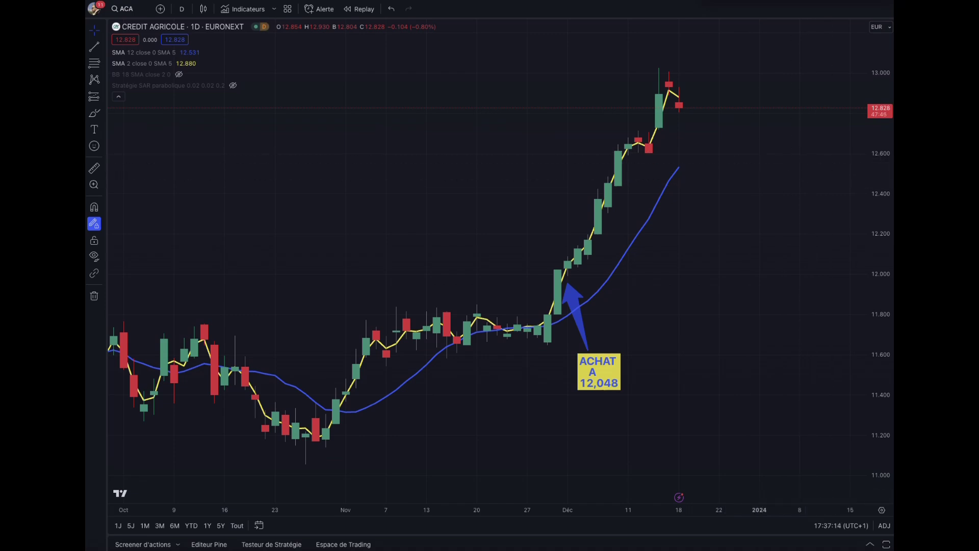
left_click(892, 210)
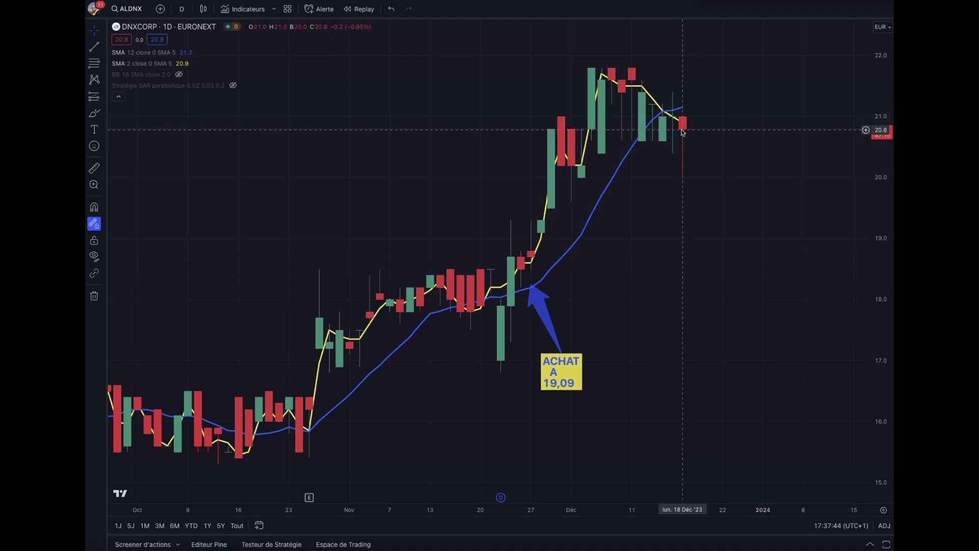
scroll(711, 110, "down", 1)
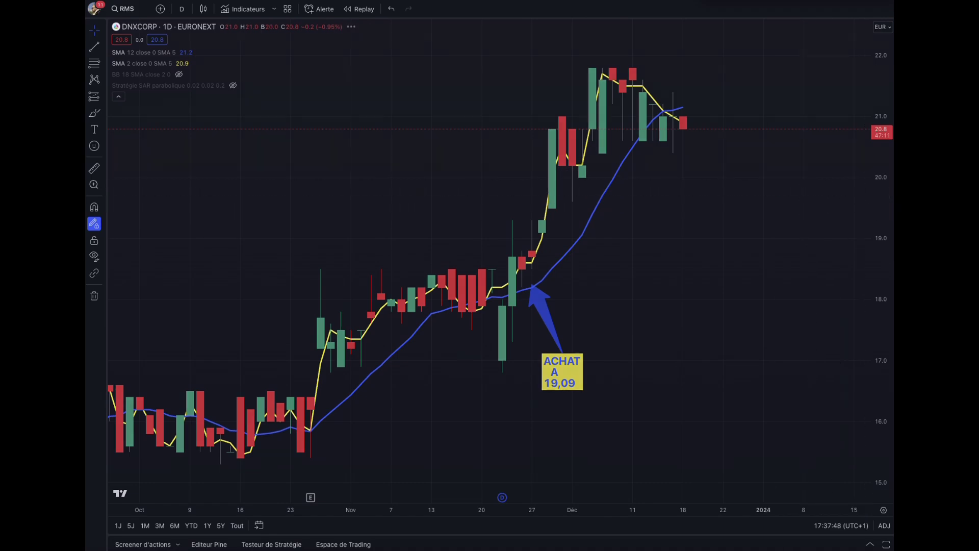
Review the annotated daily charts of Hermès, Coface, Michelin, Dassault Systèmes, Teleperformance and LVMH
key("Down")
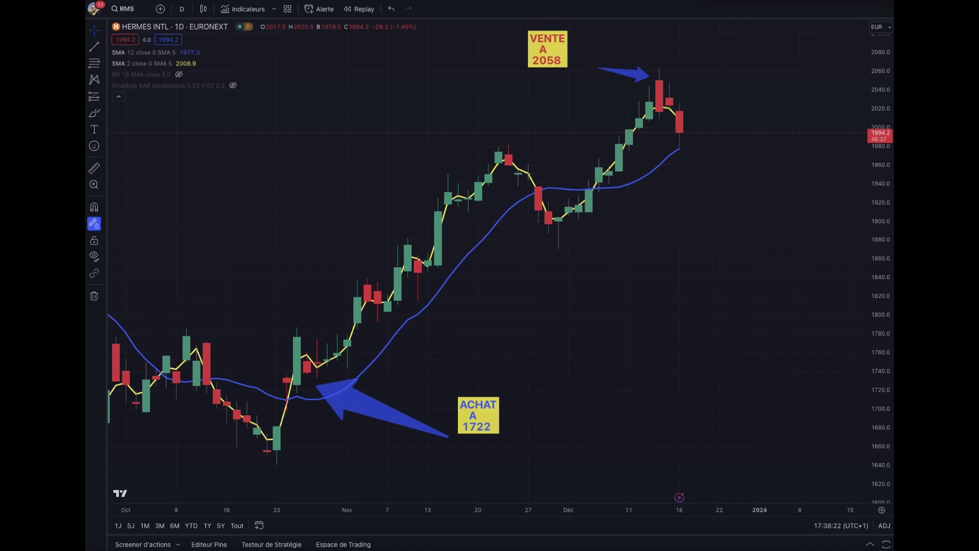
key("Down")
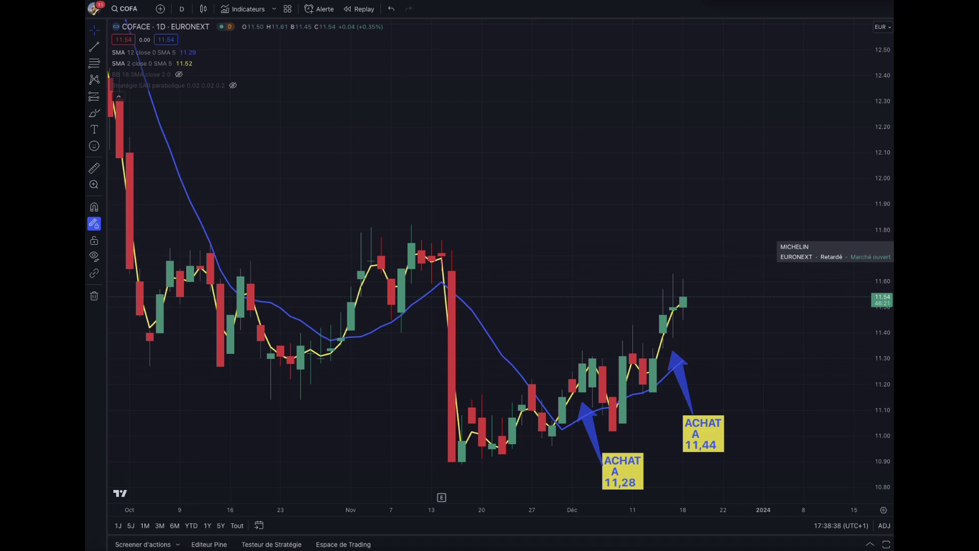
left_click(836, 252)
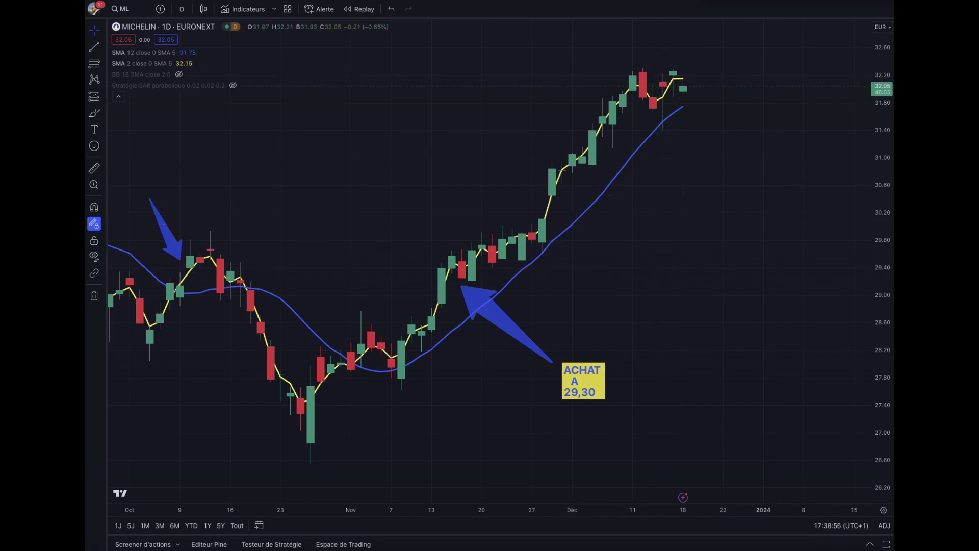
key("Down")
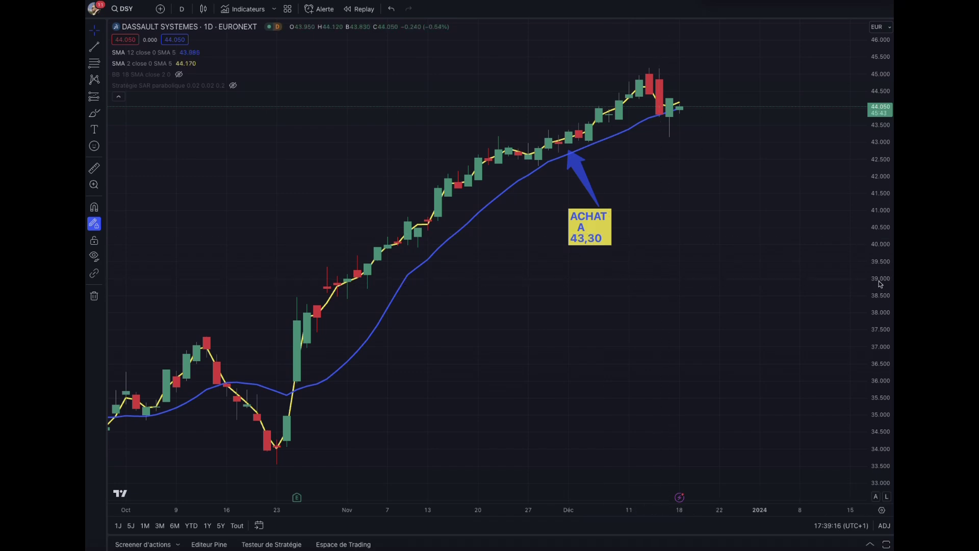
key("space")
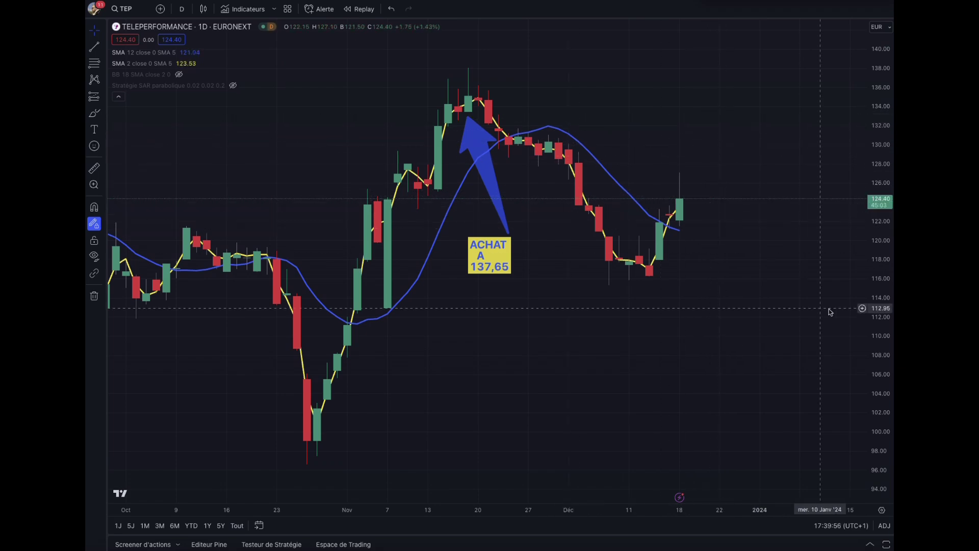
key("Down")
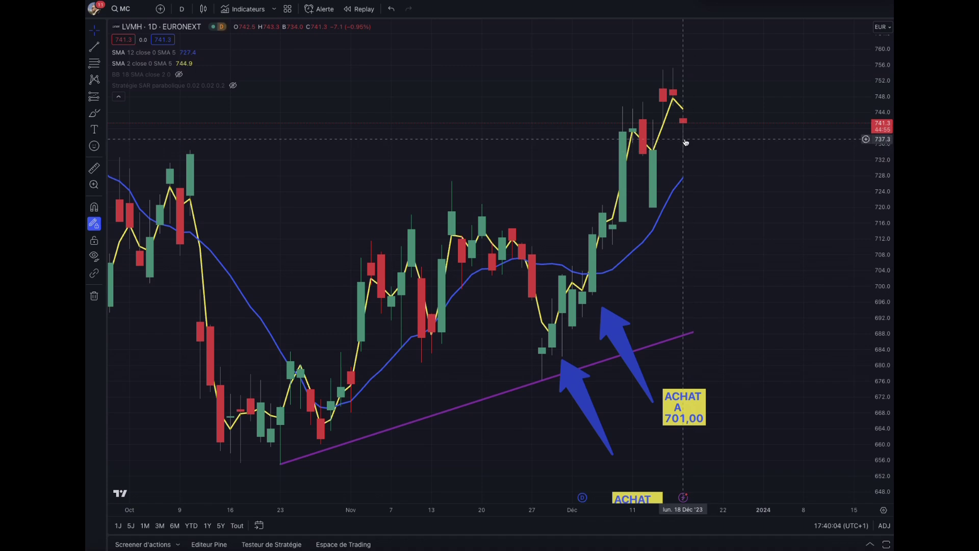
Review the daily charts of LVMH, BNP Paribas, DNO ASA and Alibaba with their buy markers
left_click_drag(750, 278, 752, 232)
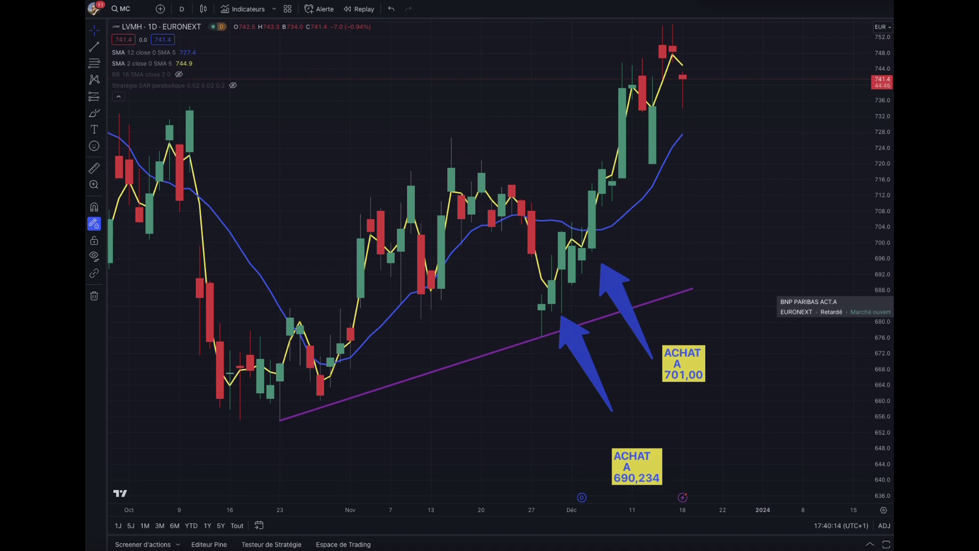
key("Down")
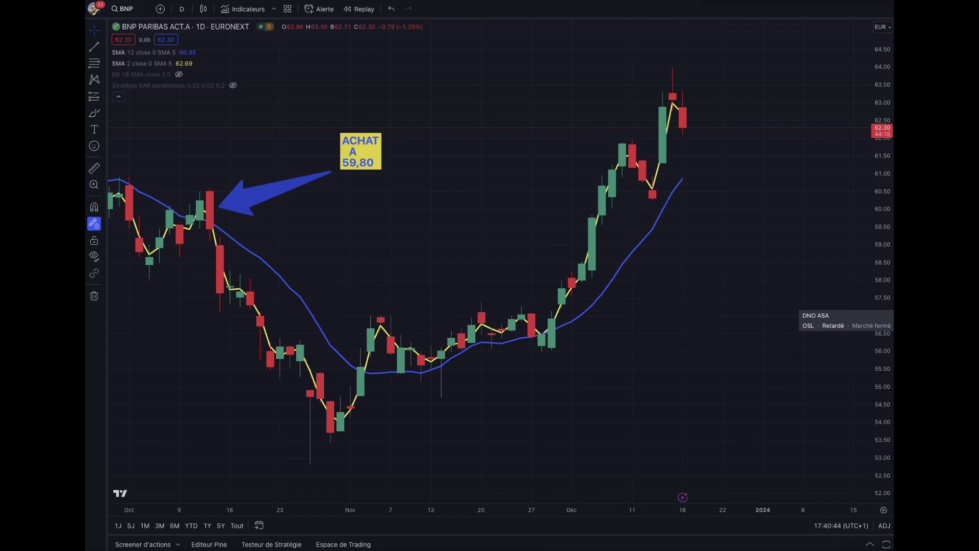
key("Down")
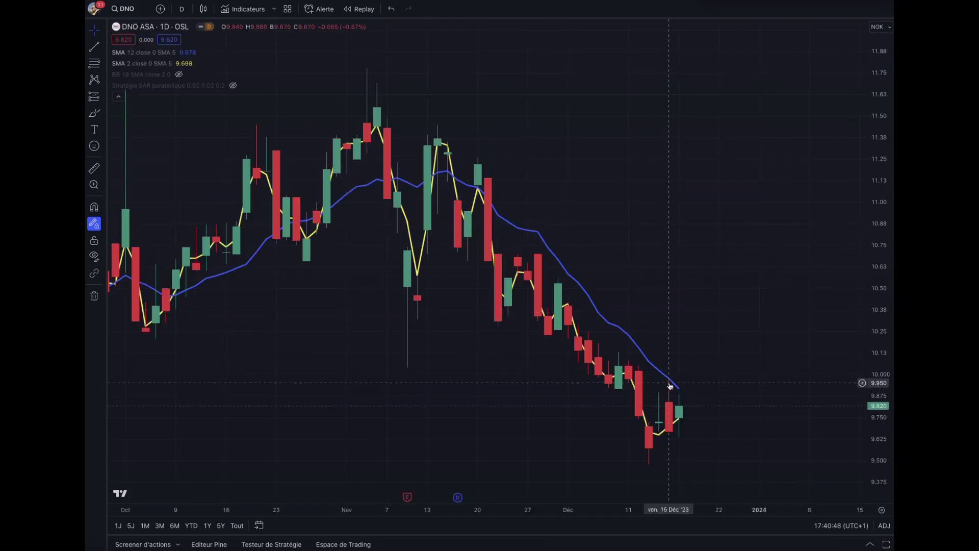
left_click_drag(710, 389, 699, 339)
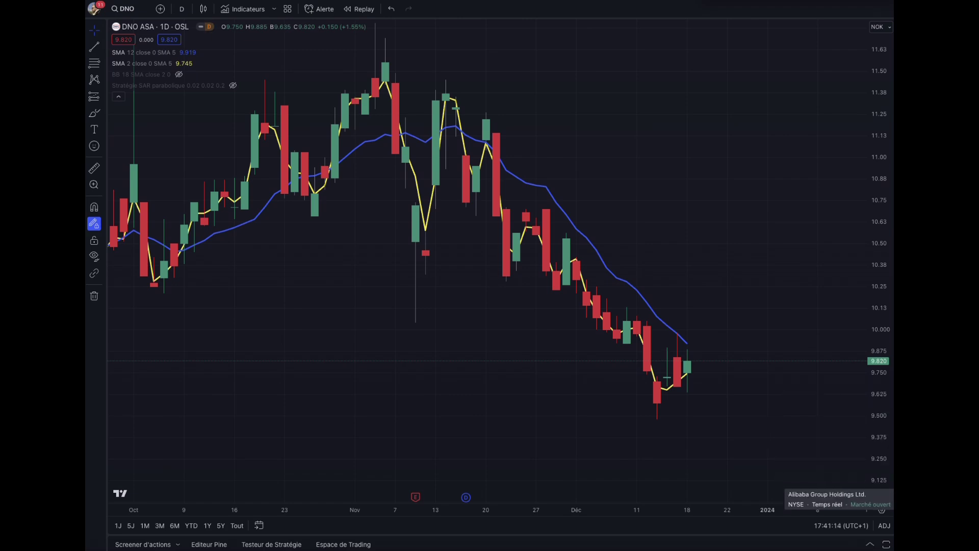
left_click(893, 499)
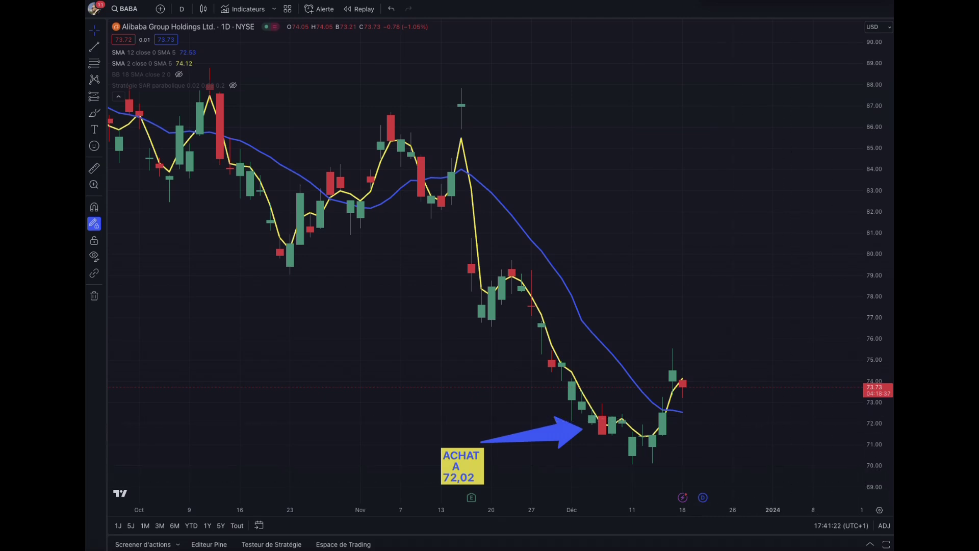
key("Down")
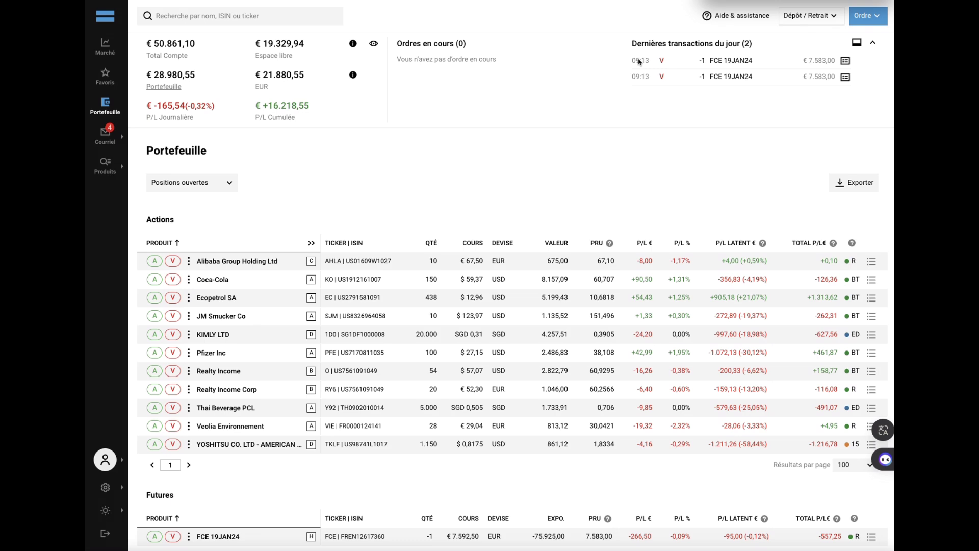
Check the open positions in the broker portfolio, then review the CAC 40, DAX and S&P500 trade tables in the POWER-TRADE Google Sheet
scroll(548, 94, "down", 5)
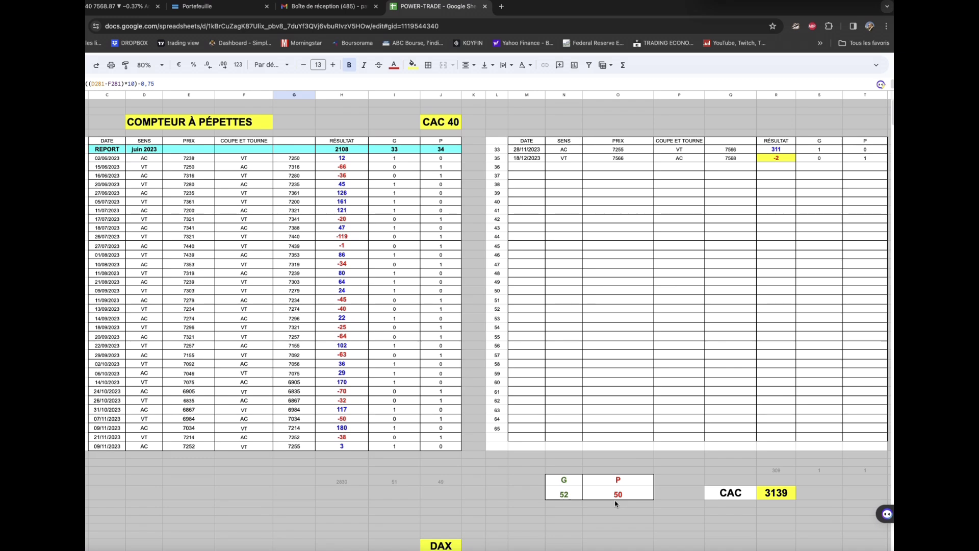
scroll(615, 503, "down", 10)
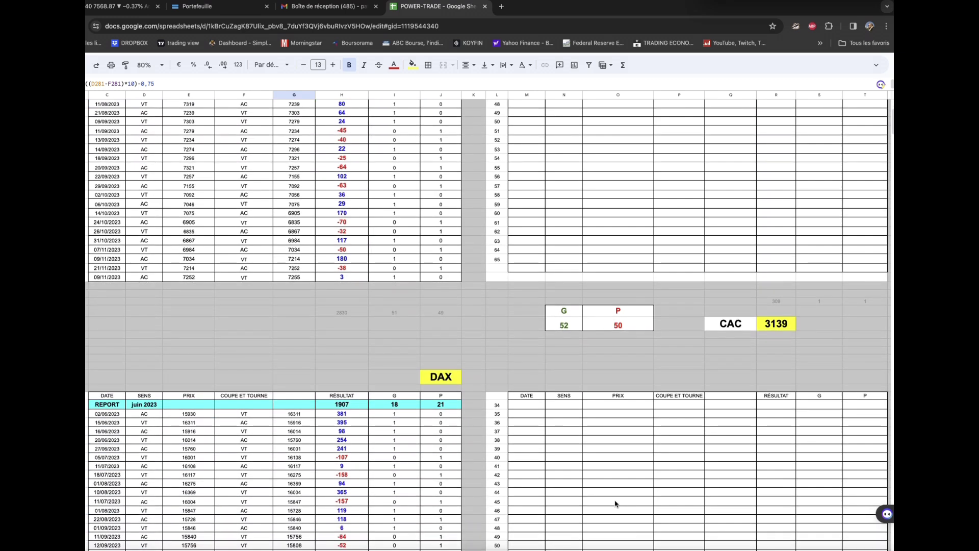
scroll(615, 503, "down", 6)
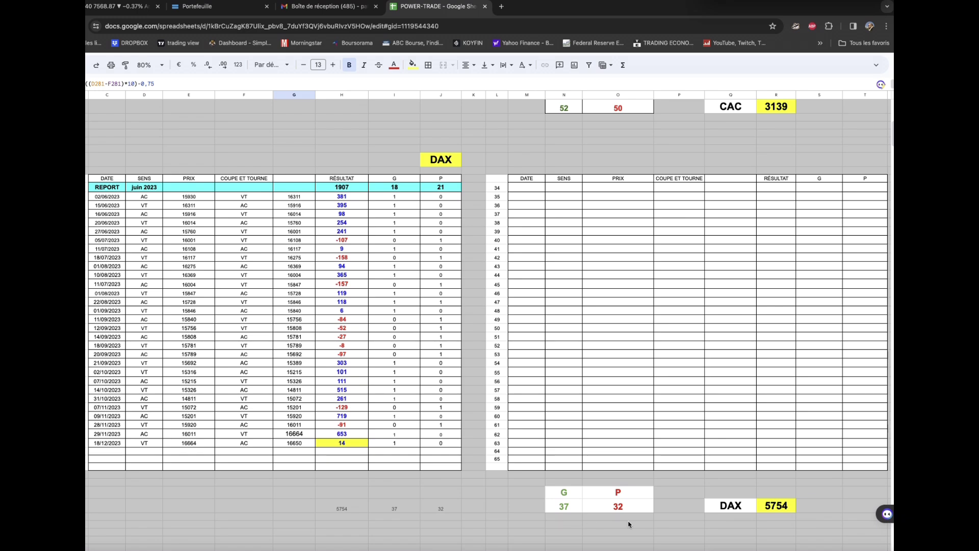
scroll(629, 524, "down", 3)
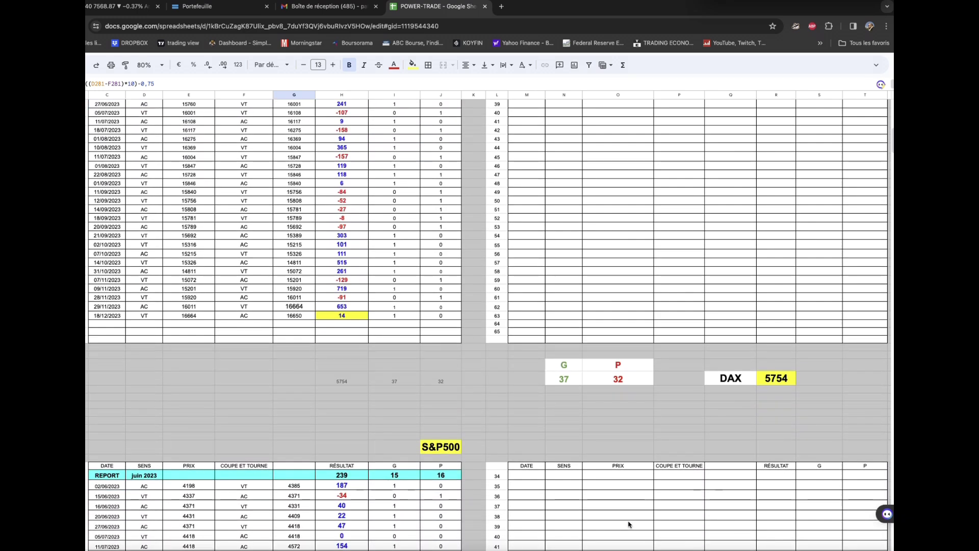
scroll(628, 524, "down", 2)
scroll(629, 525, "down", 3)
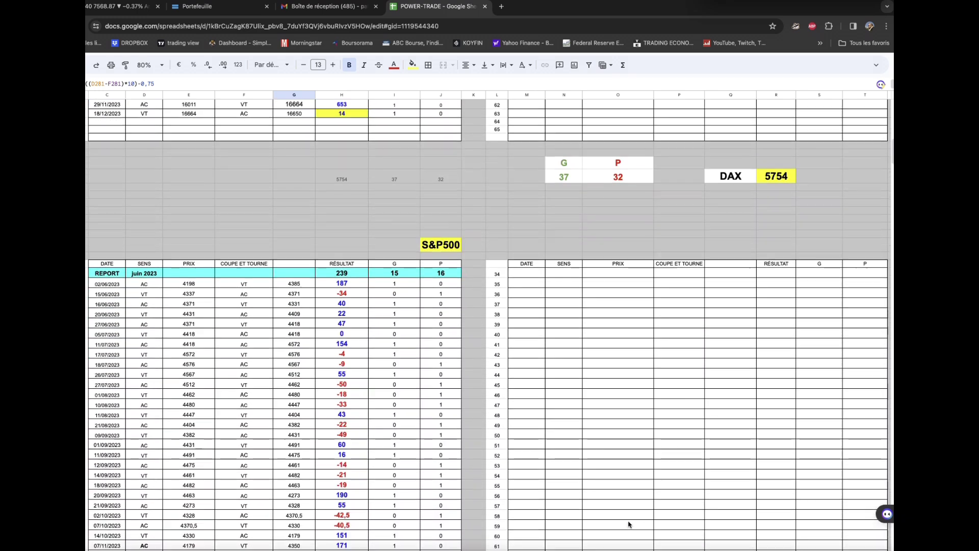
scroll(614, 498, "down", 5)
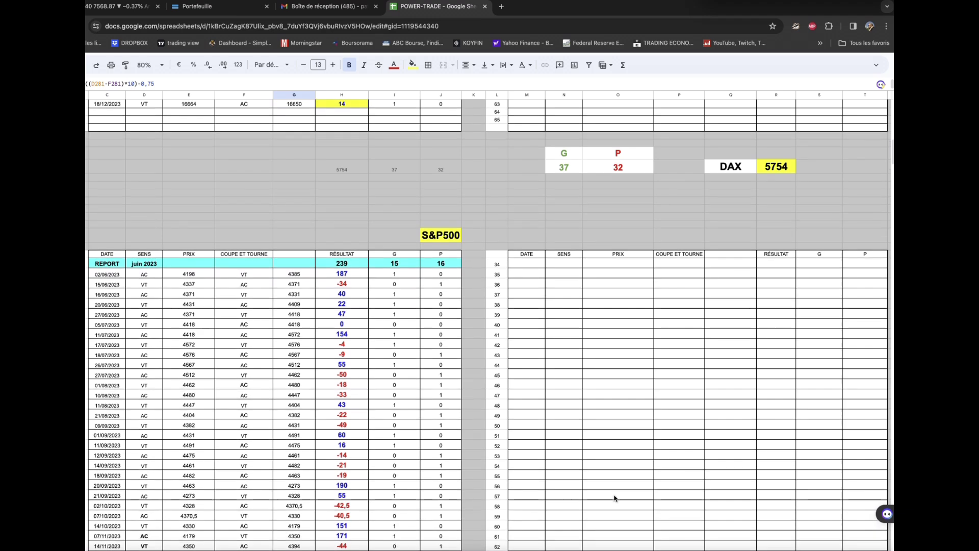
scroll(614, 498, "up", 2)
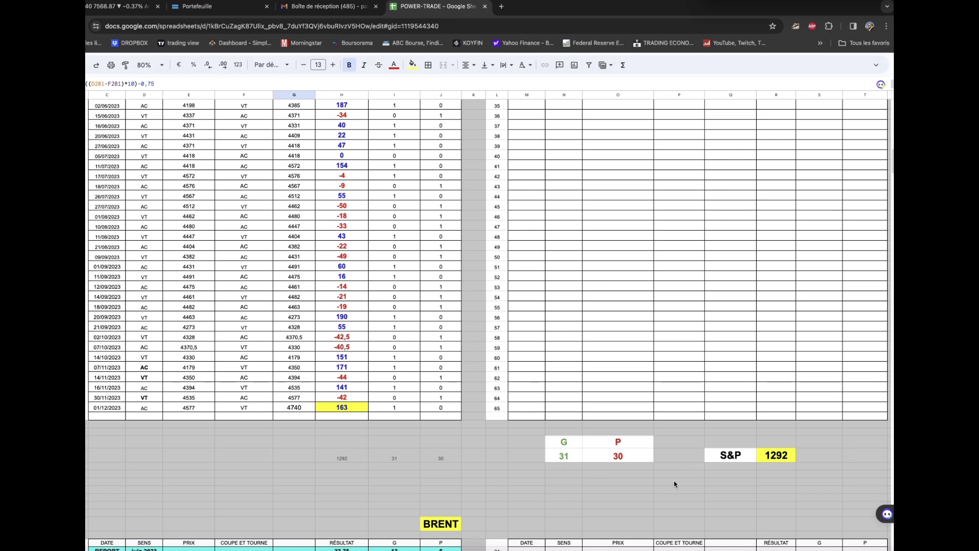
Review the BRENT and EURO DOLLAR trade tables and their win and loss totals
scroll(674, 484, "down", 8)
scroll(674, 484, "down", 3)
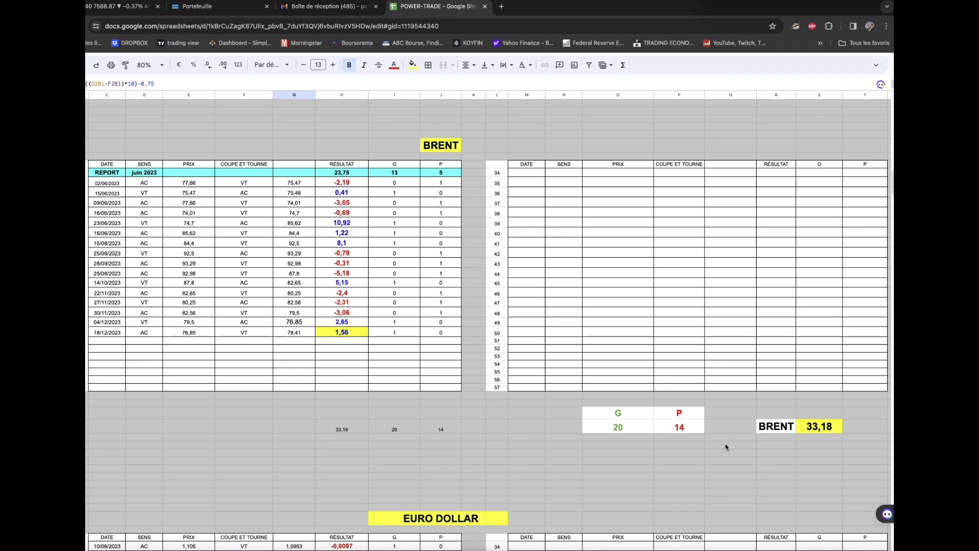
scroll(726, 447, "down", 3)
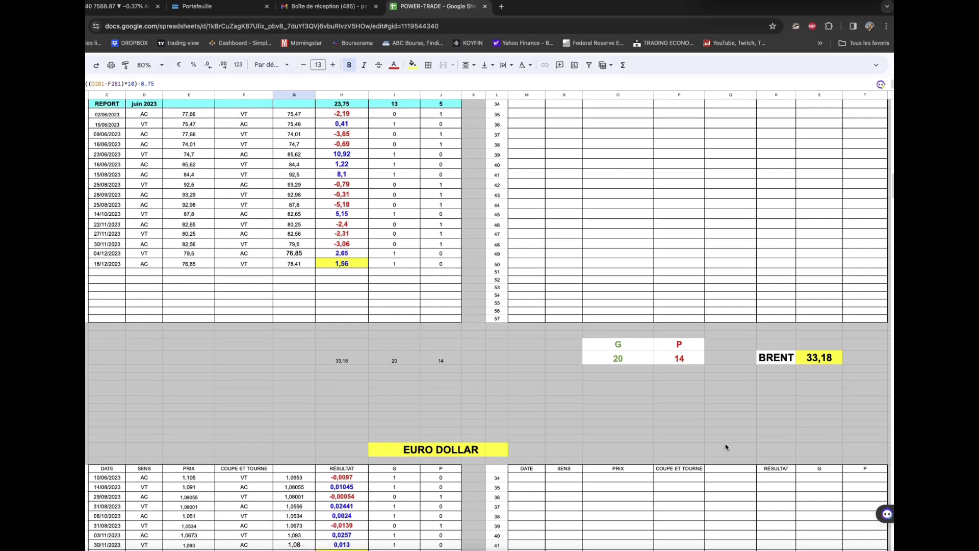
scroll(725, 447, "down", 4)
scroll(726, 447, "down", 7)
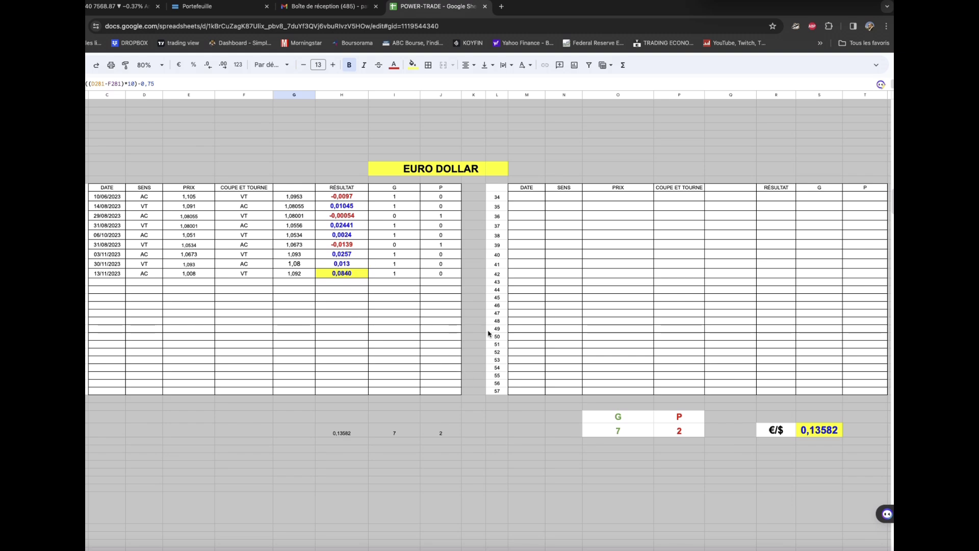
scroll(547, 344, "down", 11)
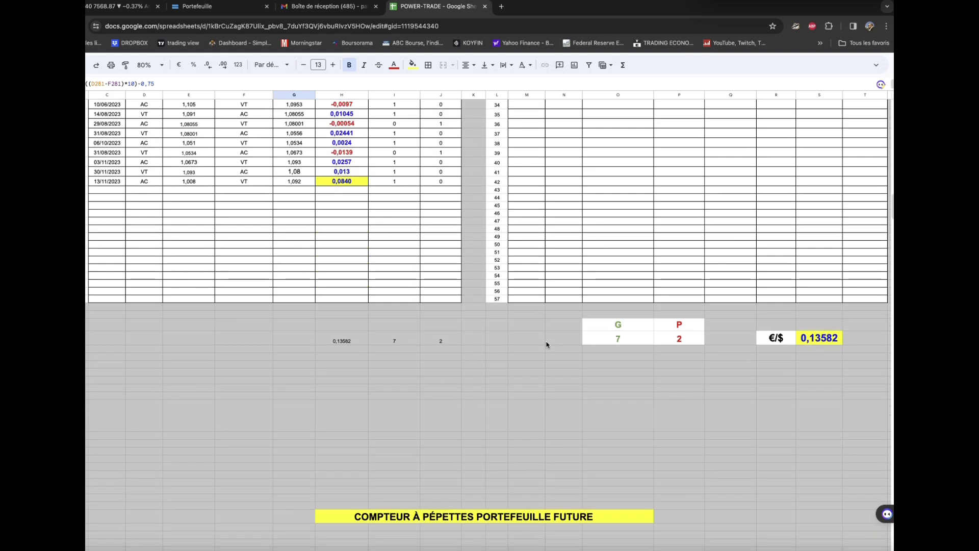
In the CAC DEGIRO table, extend the cumulative result formula in column J down to the 18/12/2023 trade row
scroll(546, 345, "down", 5)
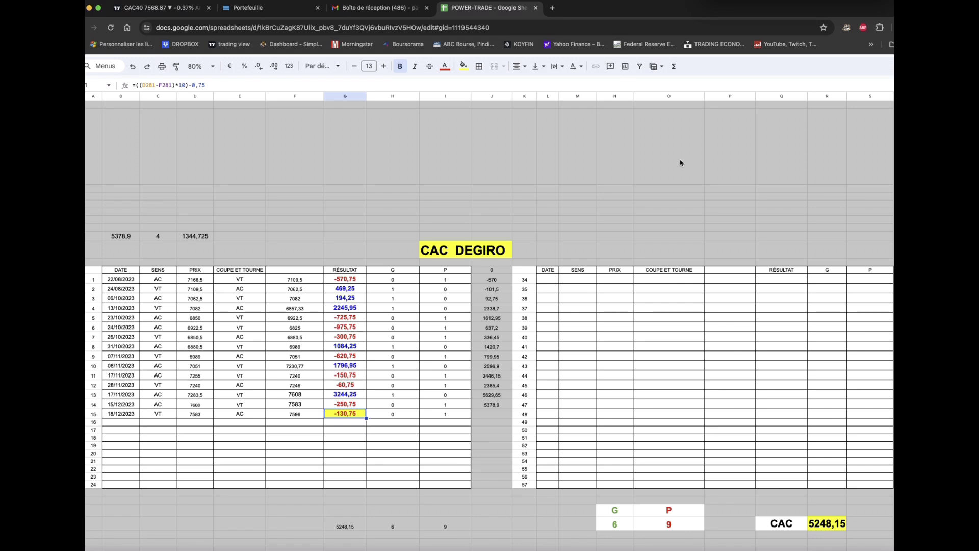
scroll(680, 163, "down", 3)
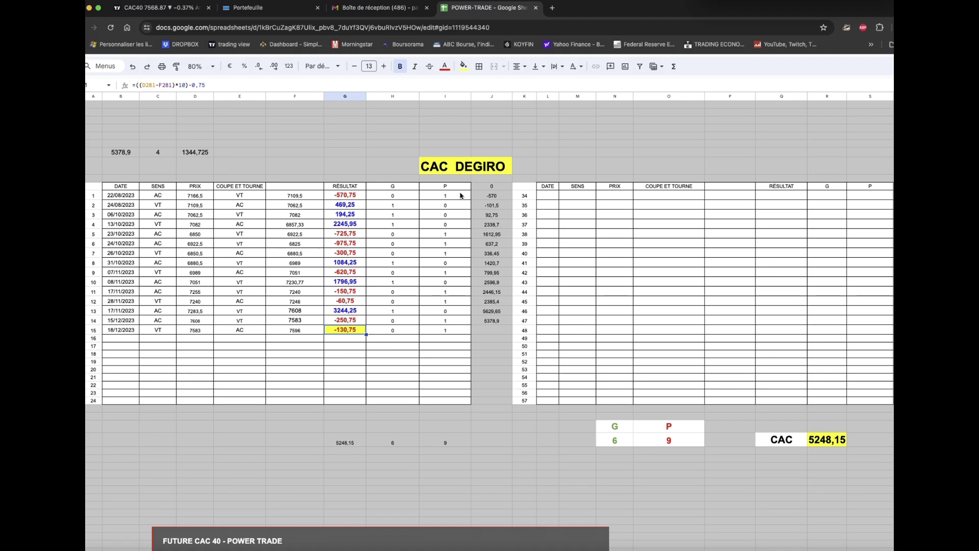
scroll(199, 357, "up", 2)
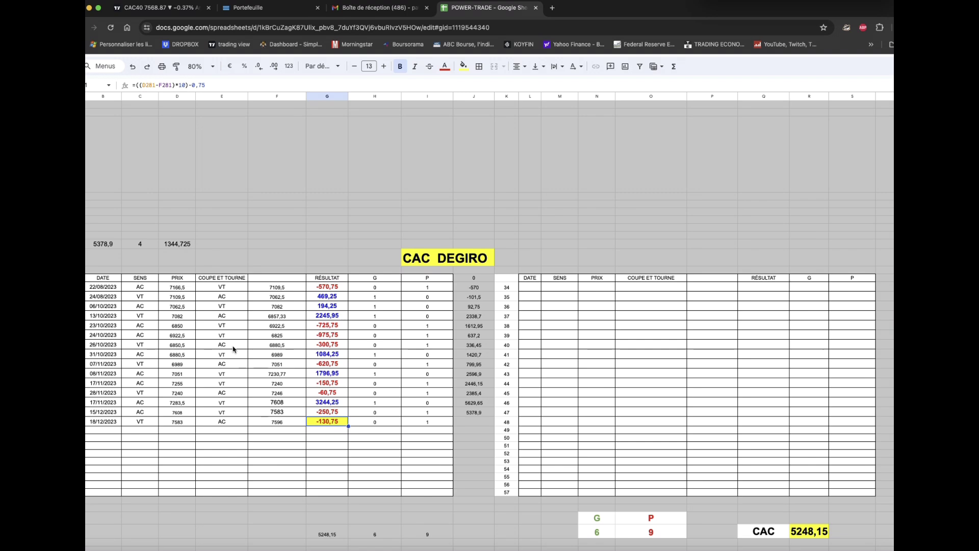
scroll(225, 352, "down", 5)
scroll(247, 348, "up", 3)
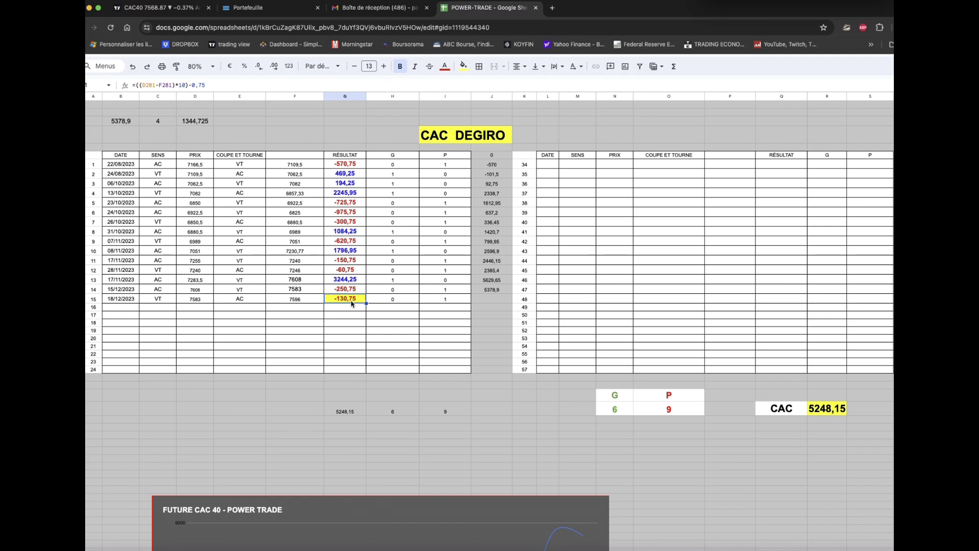
left_click(493, 290)
left_click_drag(512, 294, 512, 305)
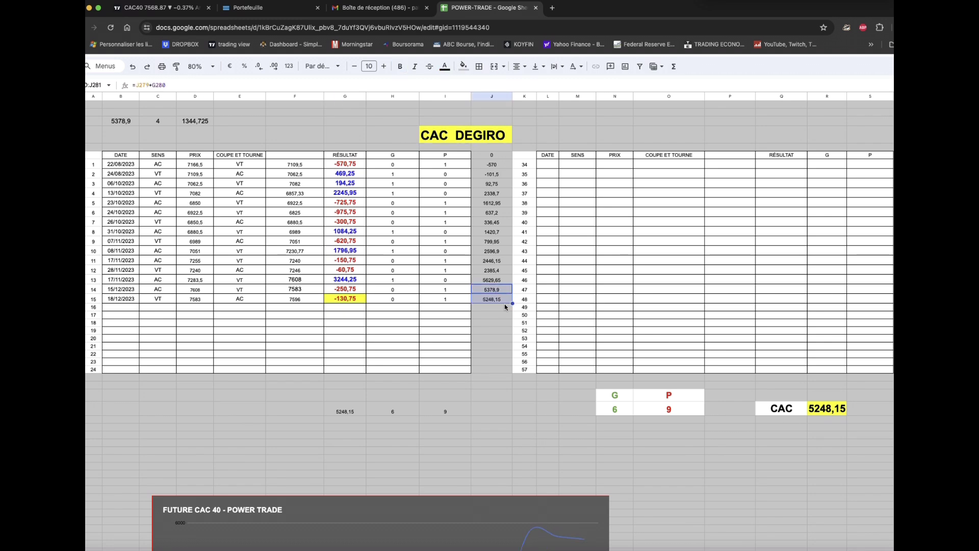
left_click(493, 308)
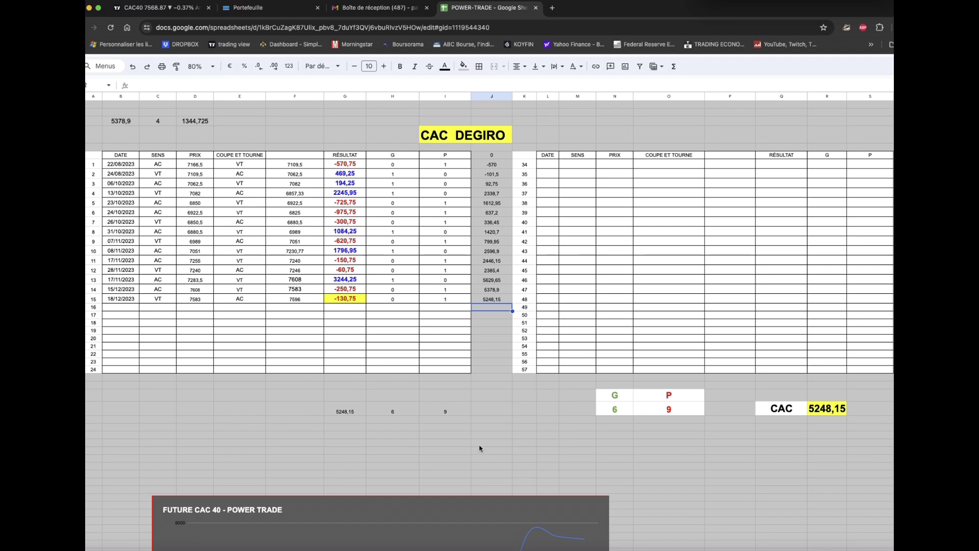
Examine the FUTURE CAC 40 - POWER TRADE performance curve below the CAC DEGIRO table
scroll(479, 449, "down", 2)
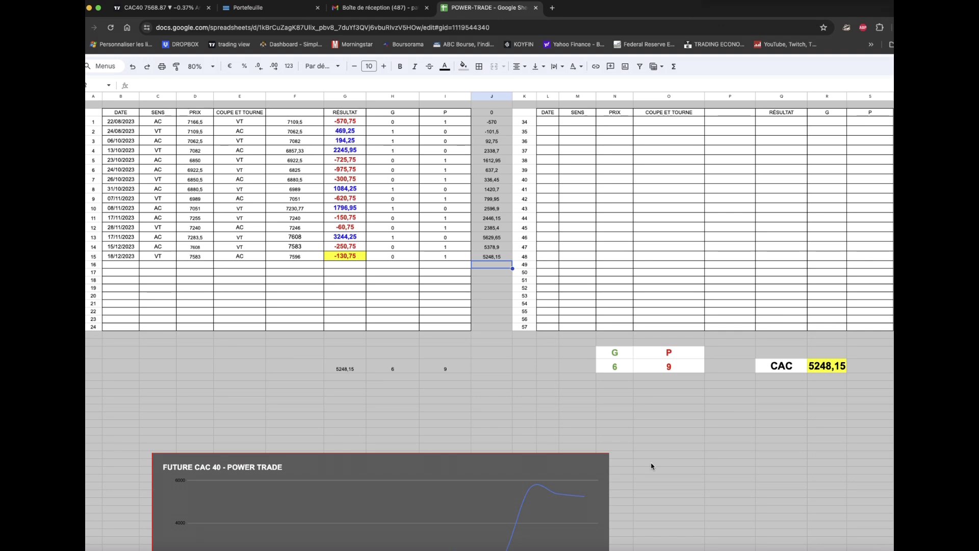
scroll(651, 466, "down", 8)
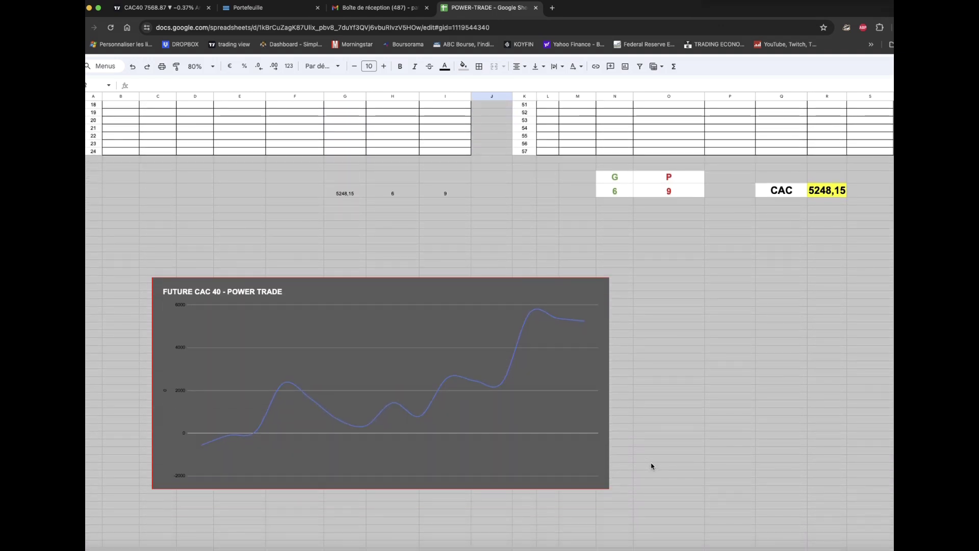
scroll(651, 466, "down", 5)
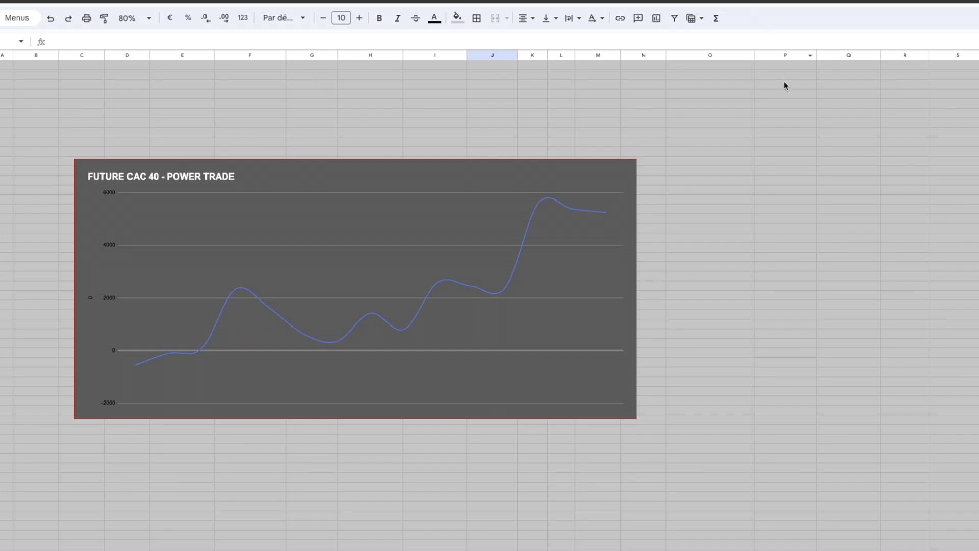
scroll(788, 102, "up", 2)
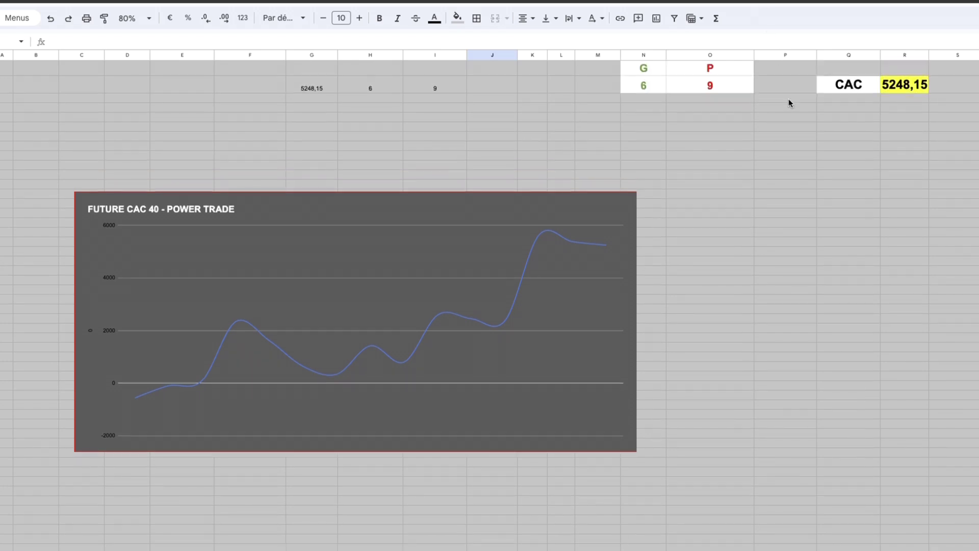